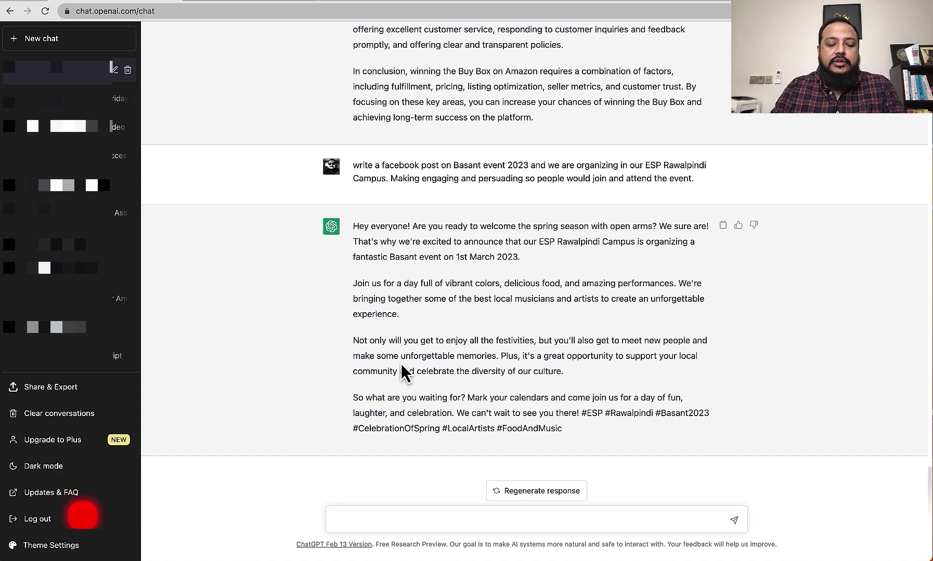
Paste the Features-Advantages-Benefits email marketing prompt template into the ChatGPT message box
{"action": "type", "text": "Using the 'Features-Advantages-Benefits' framework, please write an email marketing campaign that highlights the [features] of our [product/service] and explains how these [advantages] can be helpful to [ideal customer persona]. Elaborate on the [benefits] of our product and how it can positively impact the reader"}
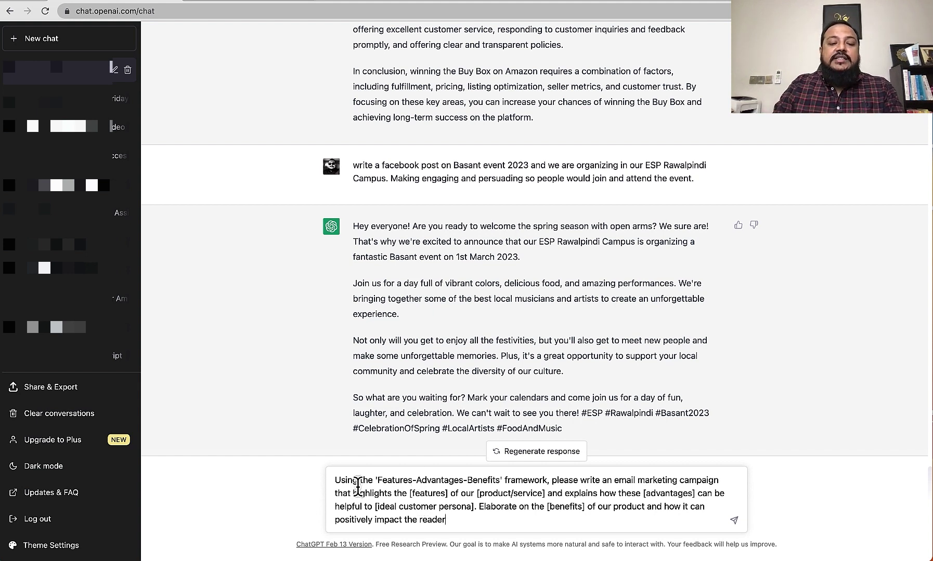
End the prompt's last sentence with a full stop after 'reader' and add a new line below it
{"action": "left_click", "coordinate": [399, 479]}
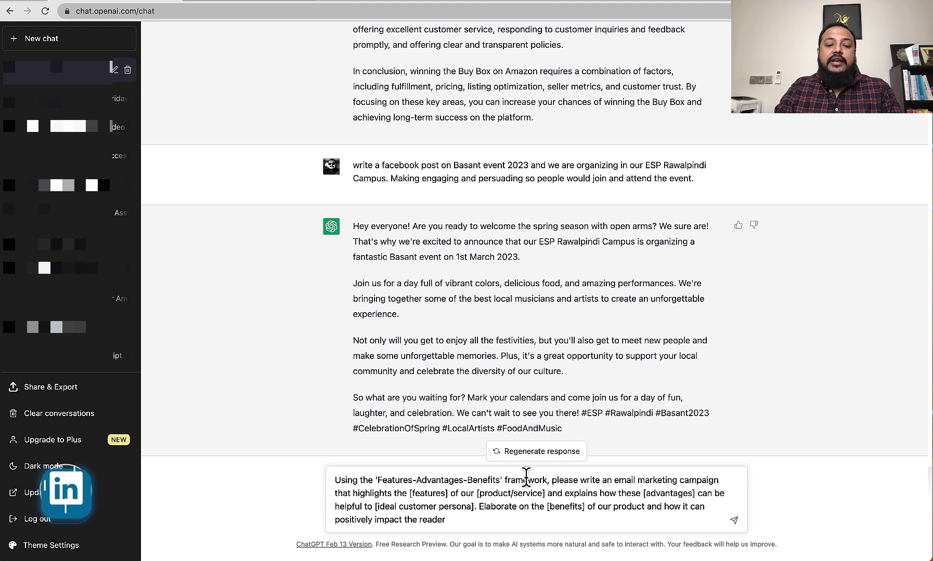
{"action": "double_click", "coordinate": [526, 478]}
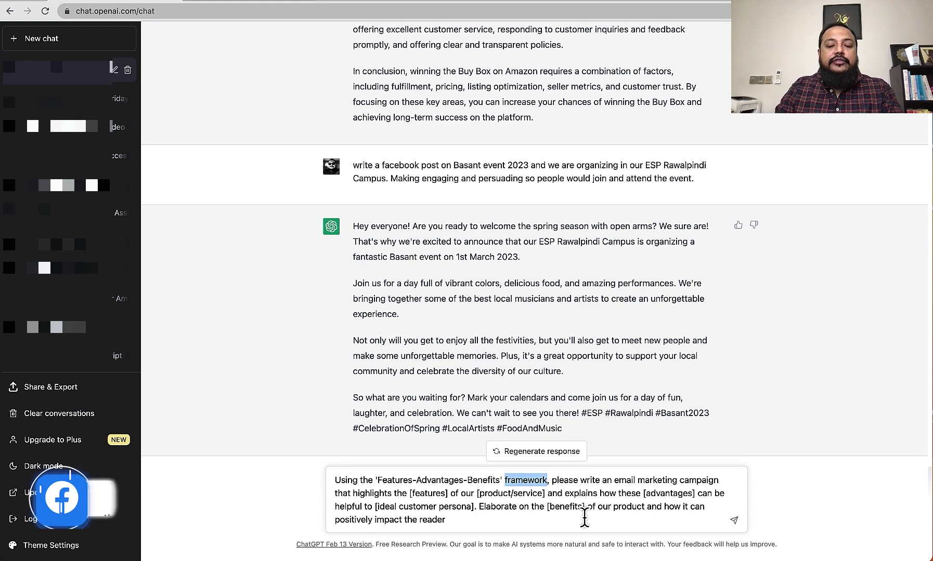
{"action": "left_click", "coordinate": [476, 520]}
{"action": "type", "text": "."}
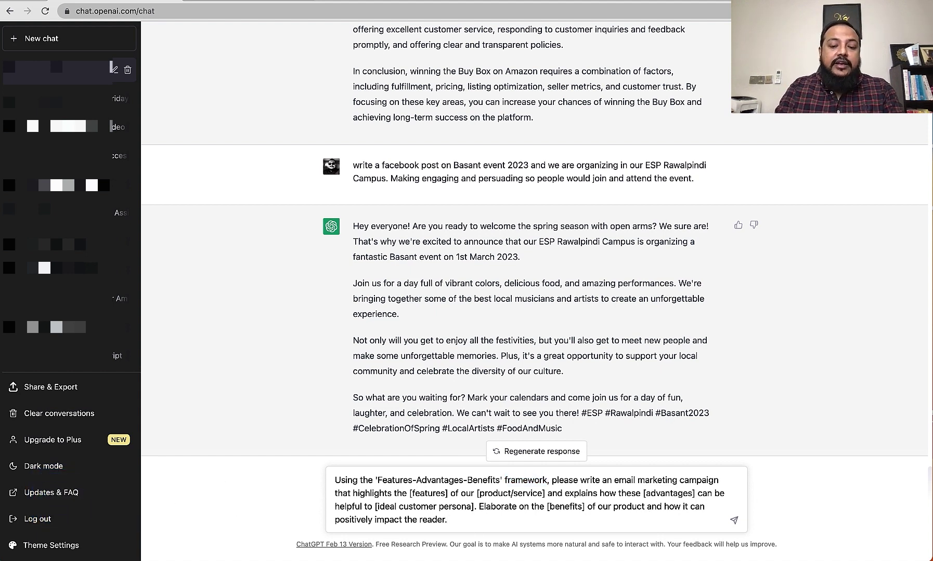
{"action": "key", "text": "shift+Return"}
{"action": "key", "text": "shift+Return"}
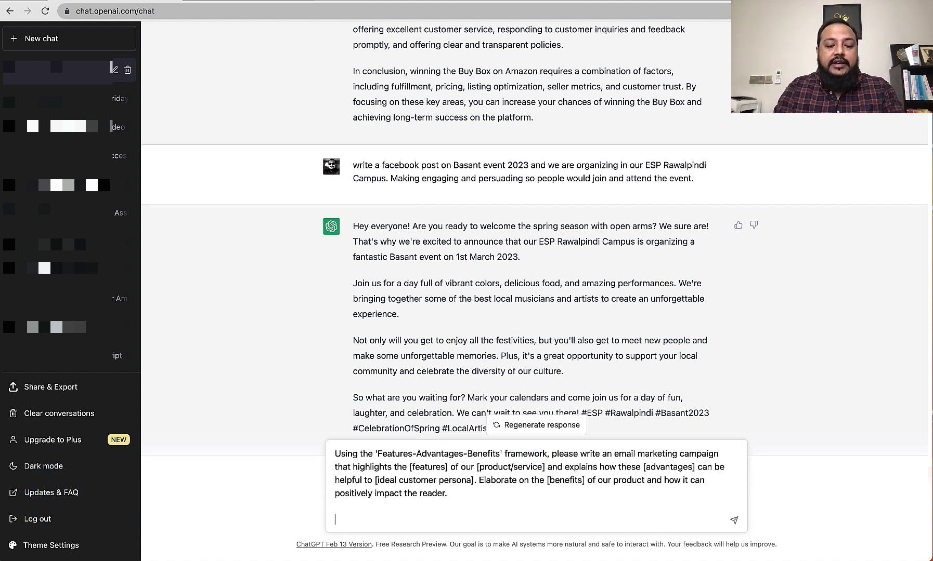
List Product: Zinger Hair Oil with its thick-hair features, no-smell advantage and faster-growth benefits
{"action": "type", "text": "Features:"}
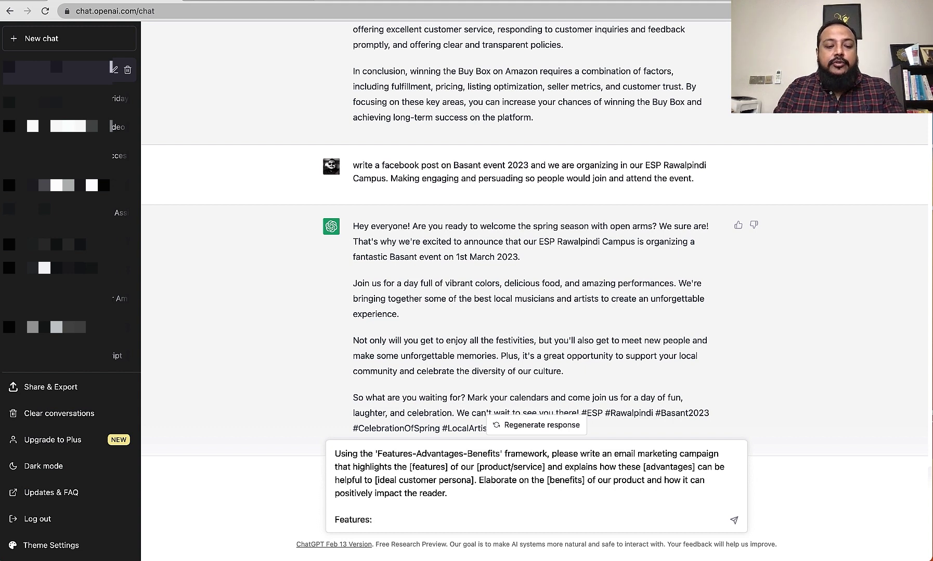
{"action": "key", "text": "shift+Home"}
{"action": "type", "text": "Product: "}
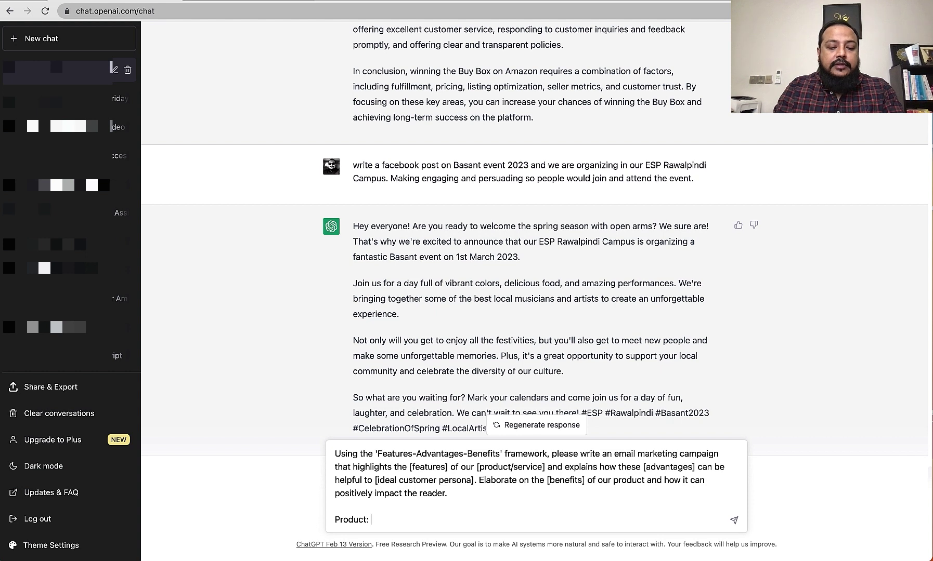
{"action": "type", "text": "Zinger "}
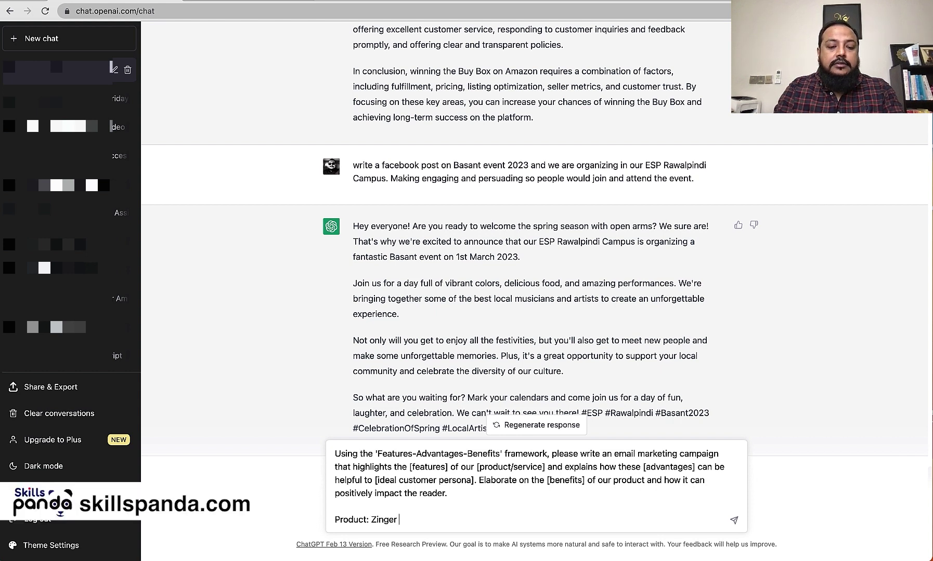
{"action": "type", "text": "Hair Oil"}
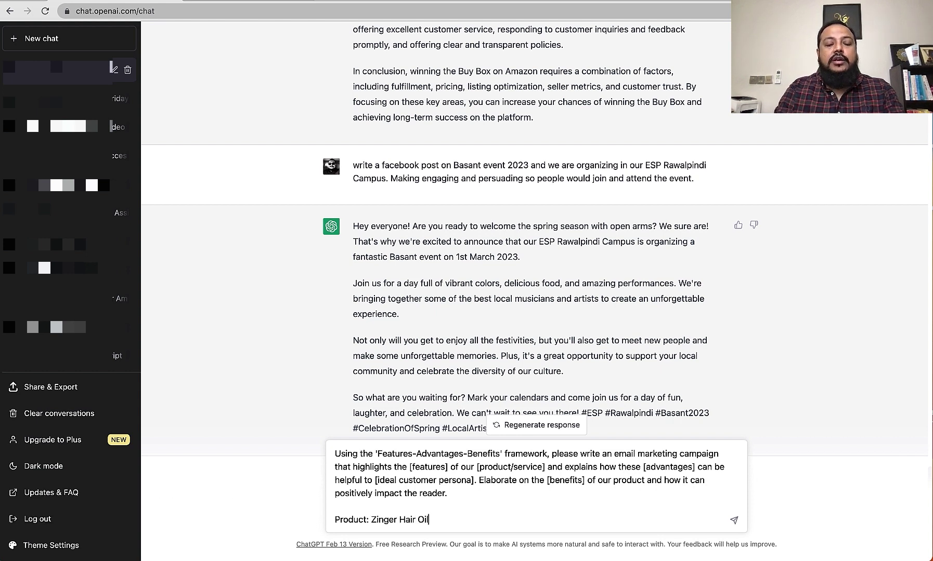
{"action": "key", "text": "shift+Return"}
{"action": "type", "text": "Features: light on scalp, le"}
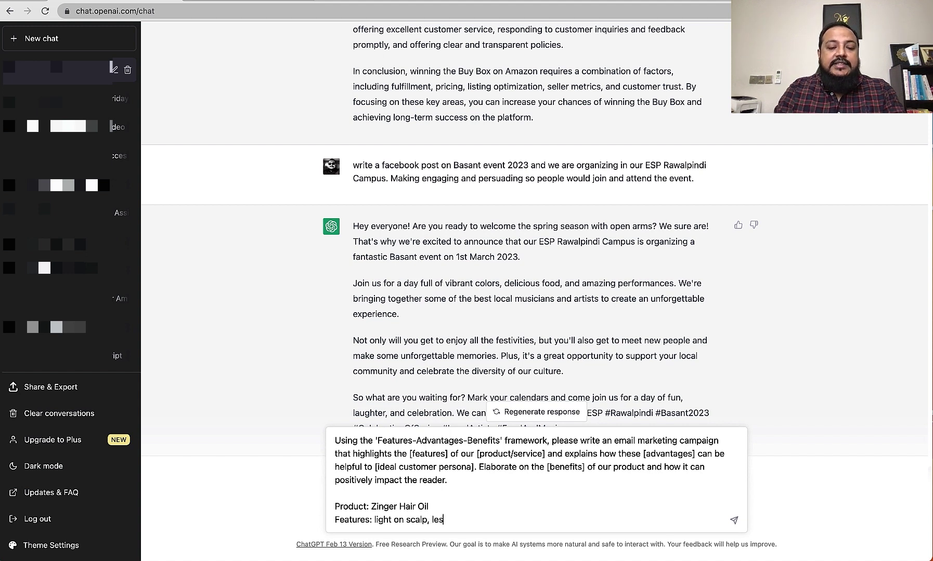
{"action": "type", "text": "s thick"}
{"action": "key", "text": "shift+Return"}
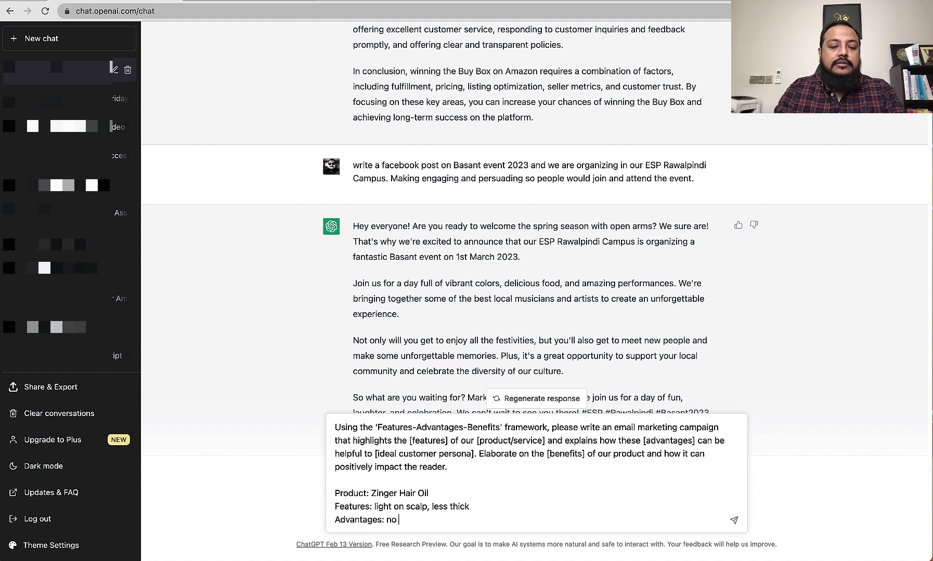
{"action": "type", "text": "smell"}
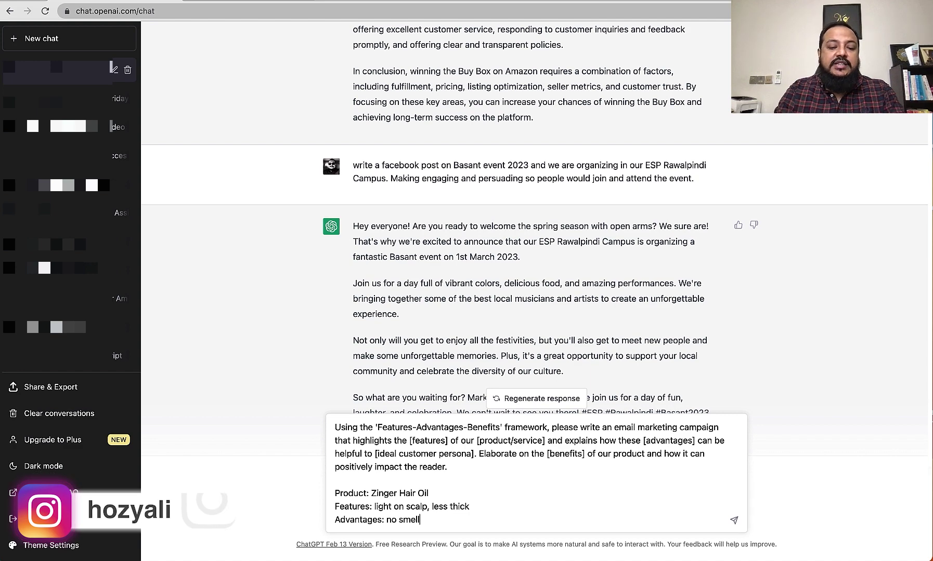
{"action": "type", "text": " or odor"}
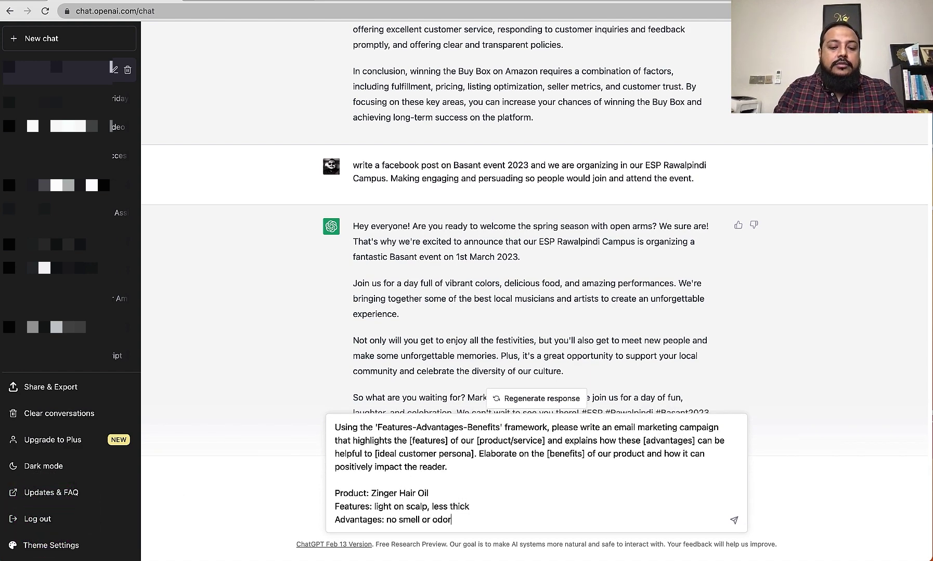
{"action": "key", "text": "shift+Return"}
{"action": "type", "text": "Benefits: Grow hair faster, thick hair growth, look stylish"}
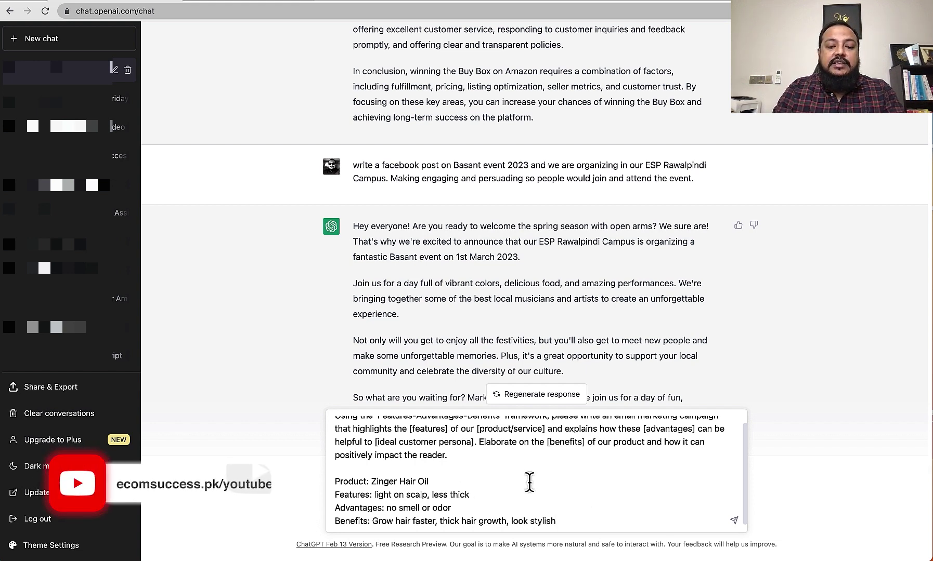
{"action": "scroll", "coordinate": [528, 482], "scroll_direction": "up", "scroll_amount": 1}
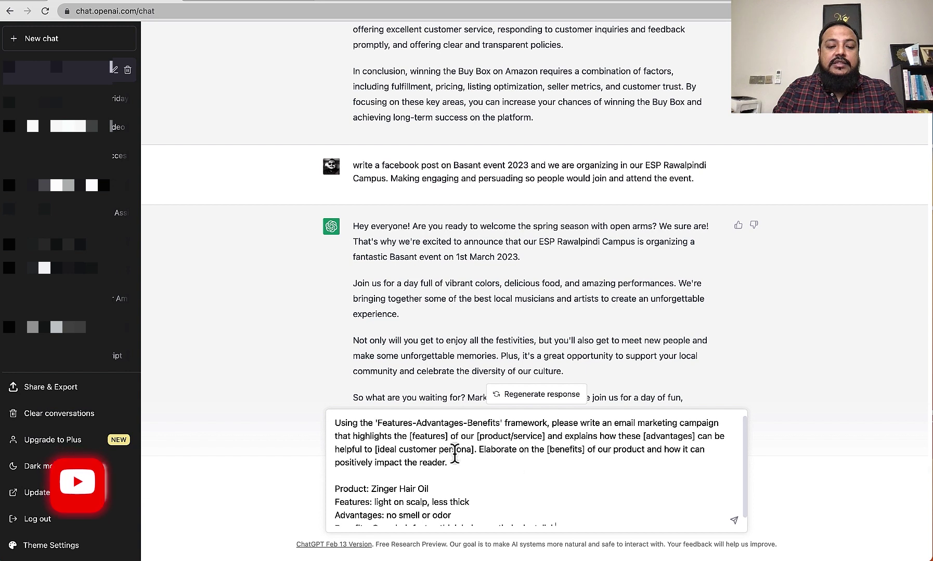
Lowercase the Features, Product and Benefits labels to match the template's bracketed placeholders
{"action": "double_click", "coordinate": [413, 437]}
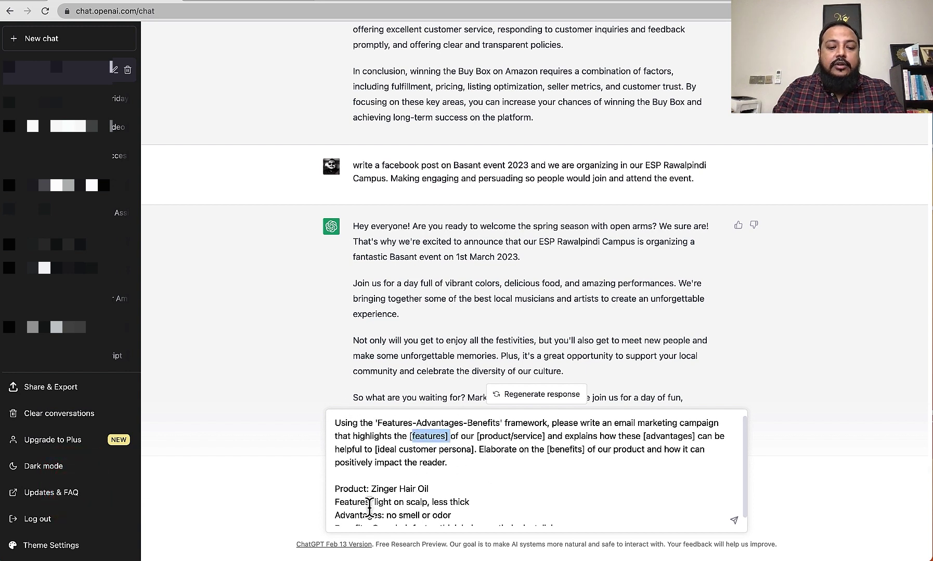
{"action": "left_click", "coordinate": [338, 501]}
{"action": "key", "text": "BackSpace"}
{"action": "type", "text": "f"}
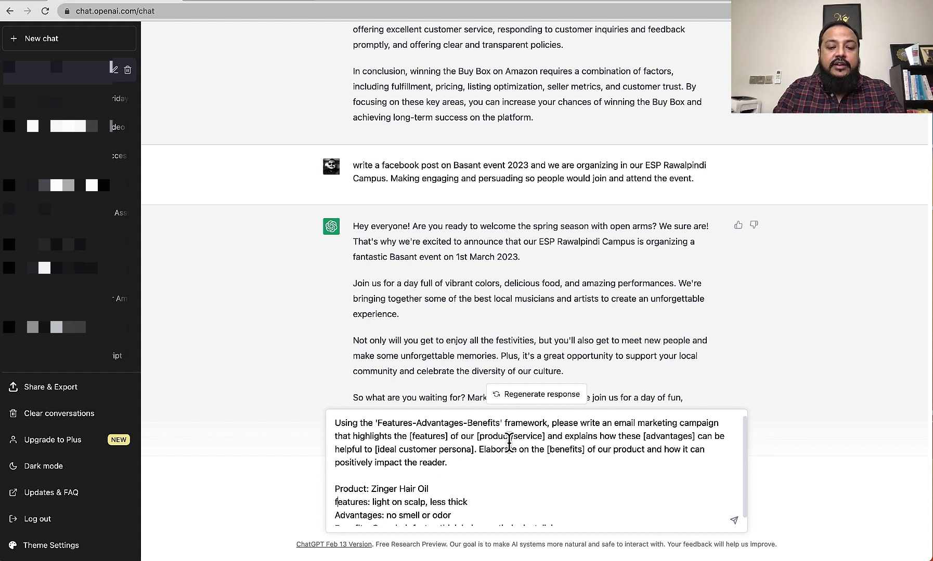
{"action": "left_click", "coordinate": [338, 489]}
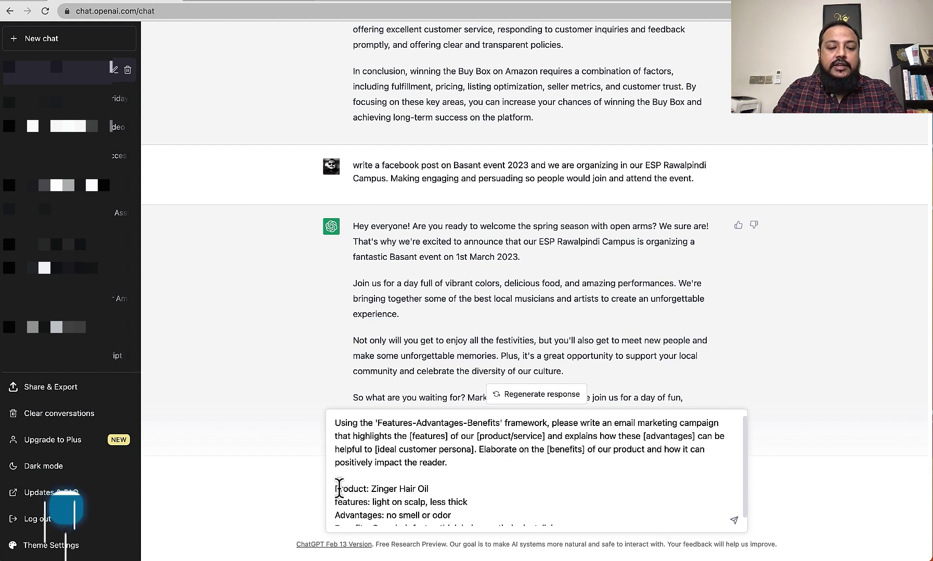
{"action": "key", "text": "BackSpace"}
{"action": "type", "text": "p"}
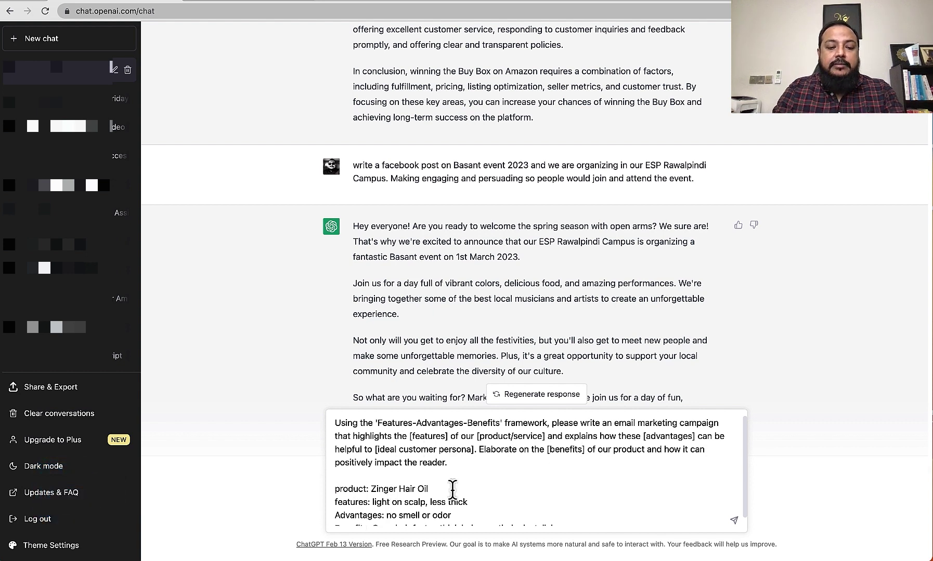
{"action": "scroll", "coordinate": [364, 516], "scroll_direction": "down", "scroll_amount": 1}
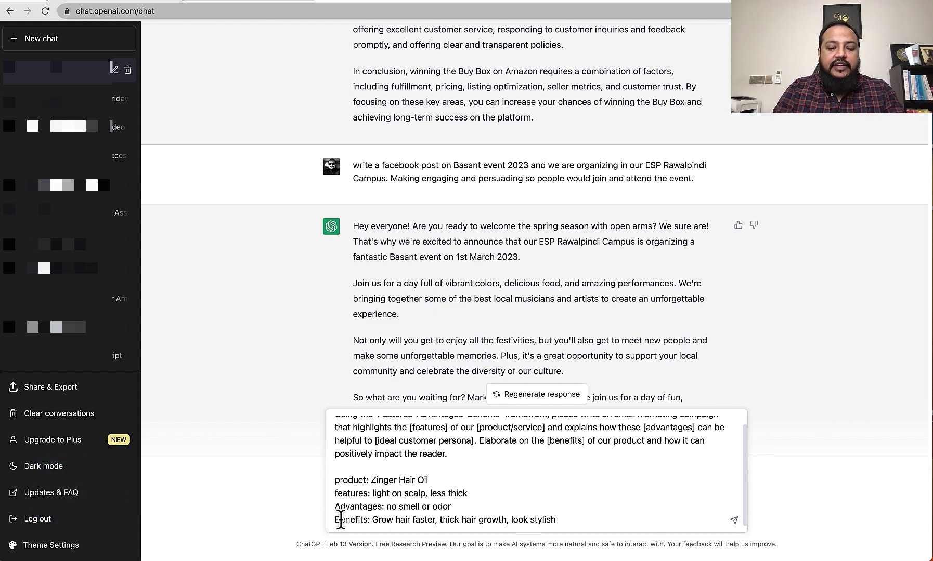
{"action": "left_click", "coordinate": [339, 520]}
{"action": "key", "text": "BackSpace"}
{"action": "type", "text": "b"}
Check the [benefits] placeholder against the benefits label, then send the prompt
{"action": "scroll", "coordinate": [426, 450], "scroll_direction": "up", "scroll_amount": 1}
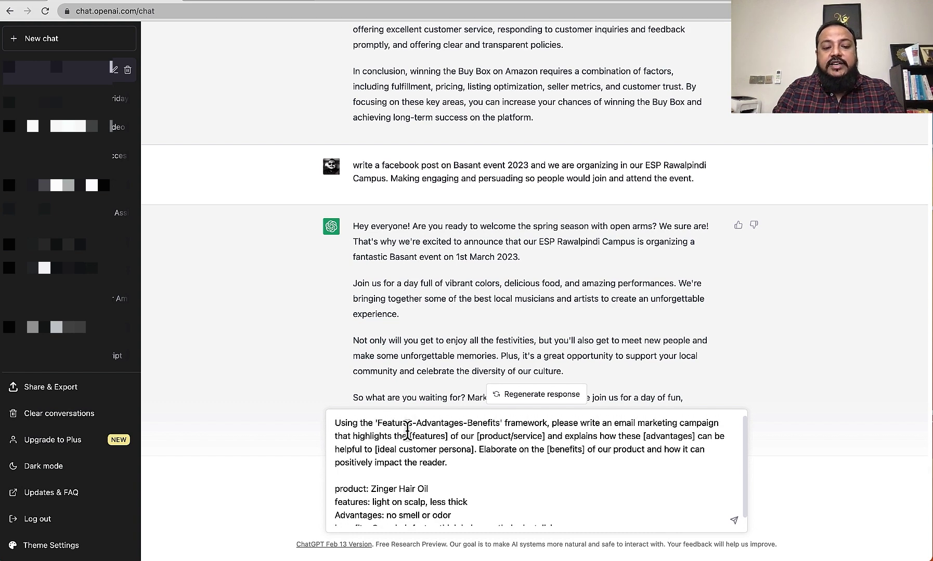
{"action": "double_click", "coordinate": [566, 449]}
{"action": "scroll", "coordinate": [393, 507], "scroll_direction": "down", "scroll_amount": 1}
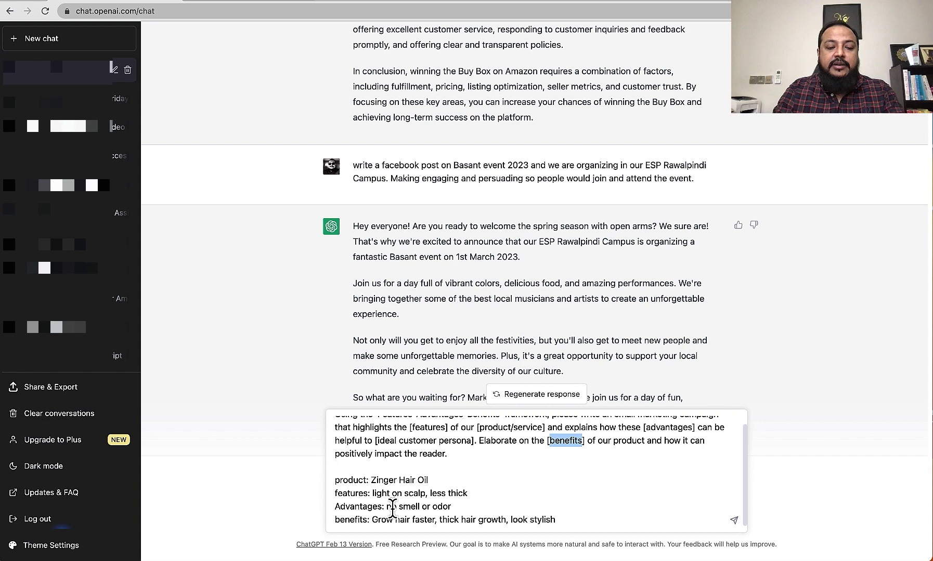
{"action": "double_click", "coordinate": [351, 520]}
{"action": "key", "text": "Return"}
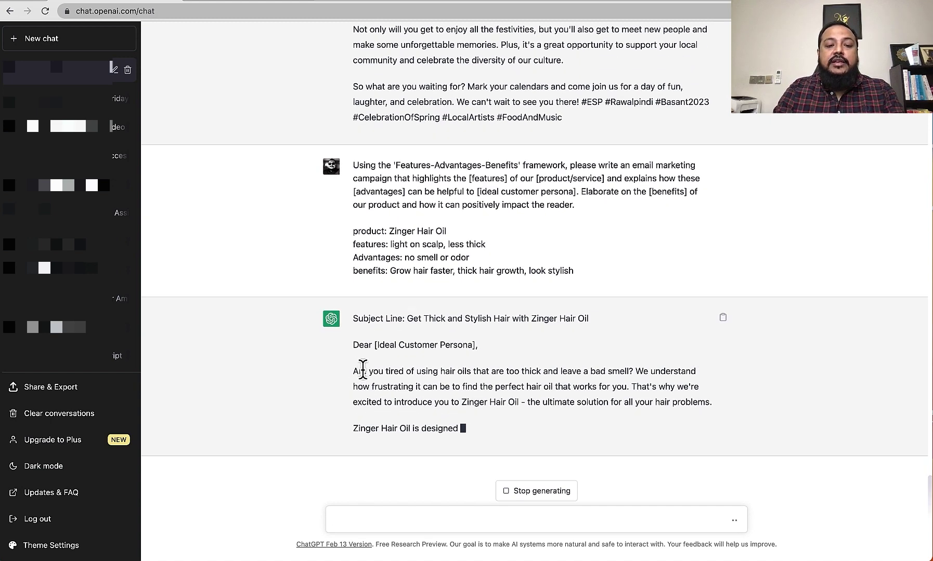
Highlight the opening lines of the 'Get Thick and Stylish Hair with Zinger Hair Oil' email as it generates
{"action": "left_click_drag", "start_coordinate": [372, 343], "coordinate": [510, 351]}
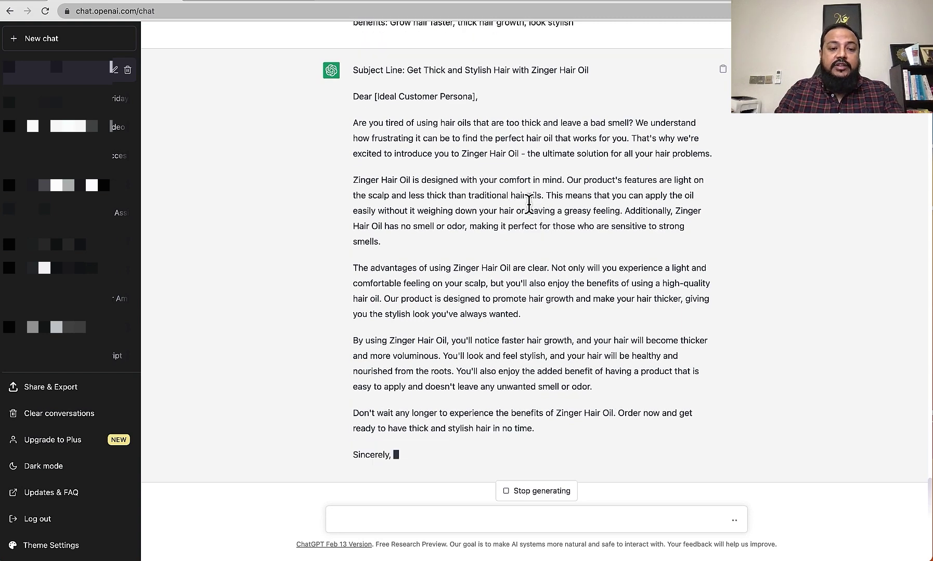
{"action": "scroll", "coordinate": [468, 167], "scroll_direction": "up", "scroll_amount": 1}
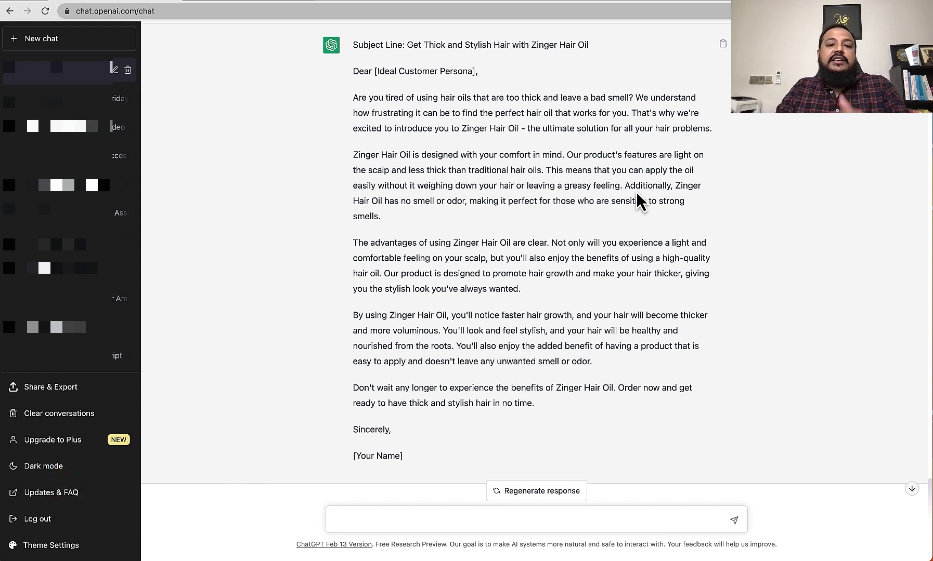
{"action": "scroll", "coordinate": [640, 200], "scroll_direction": "up", "scroll_amount": 3}
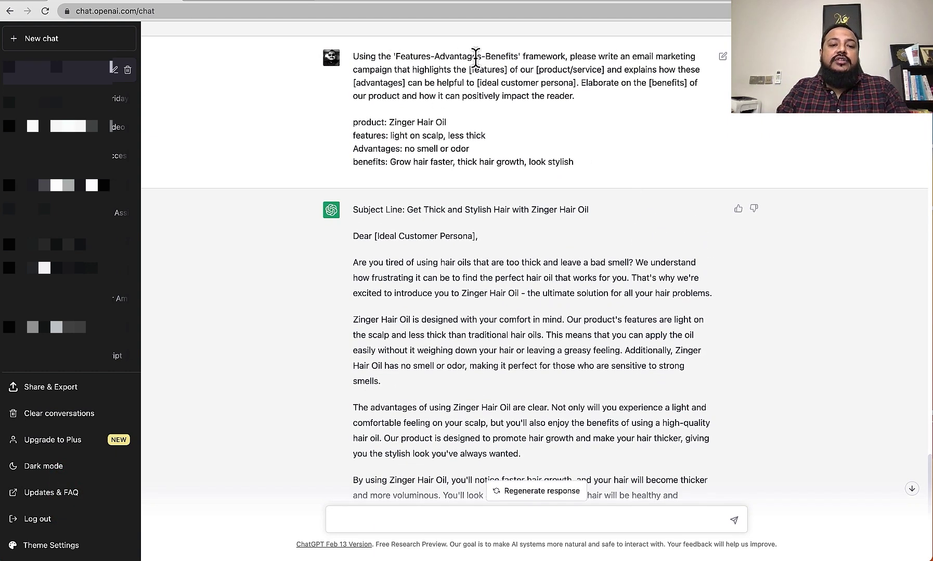
{"action": "scroll", "coordinate": [394, 311], "scroll_direction": "down", "scroll_amount": 3}
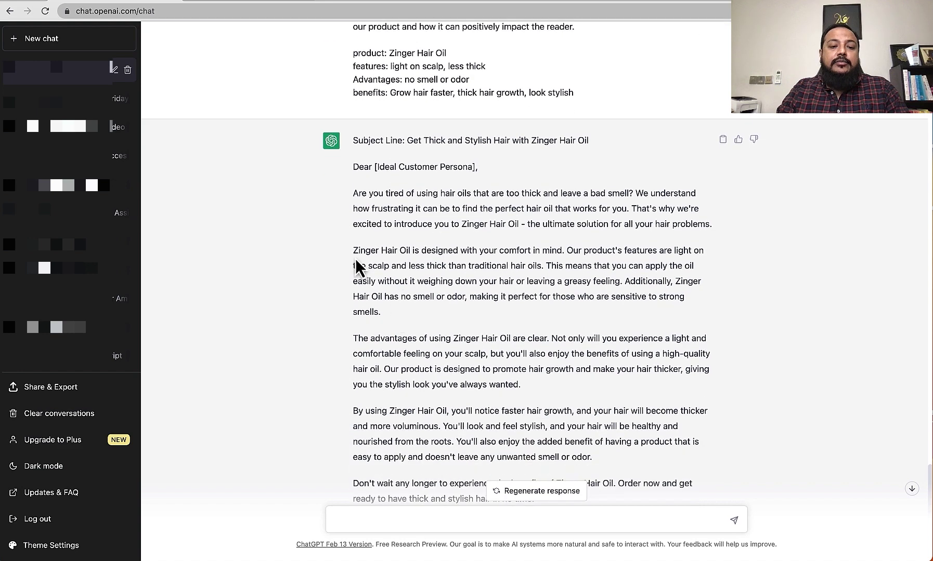
{"action": "scroll", "coordinate": [401, 260], "scroll_direction": "down", "scroll_amount": 2}
{"action": "left_click_drag", "start_coordinate": [355, 204], "coordinate": [530, 208]}
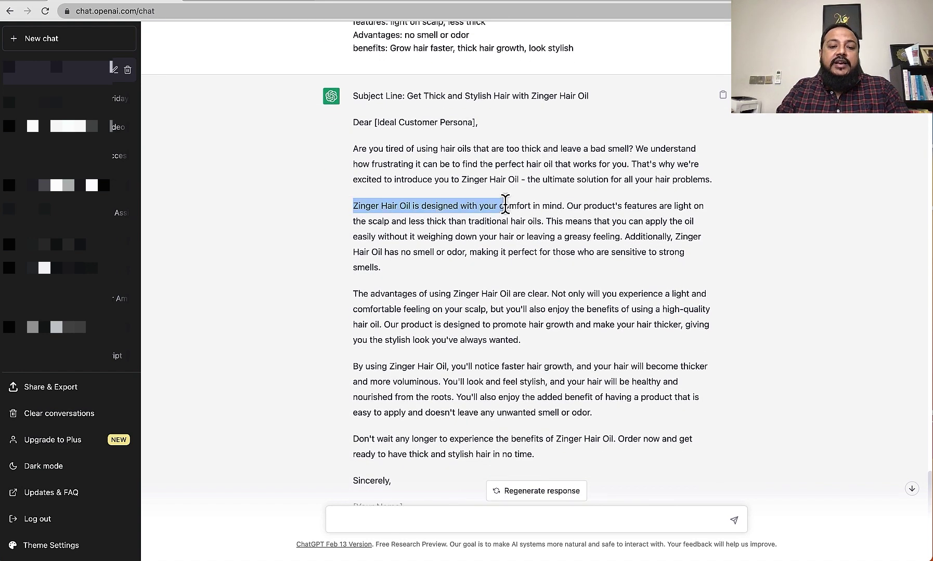
{"action": "left_click", "coordinate": [598, 207]}
{"action": "left_click_drag", "start_coordinate": [597, 207], "coordinate": [659, 207]}
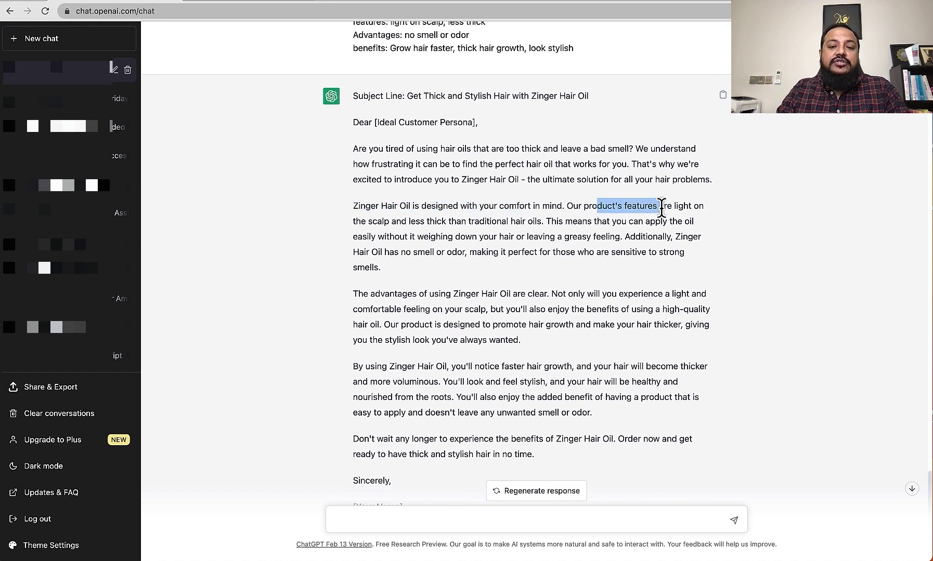
{"action": "left_click_drag", "start_coordinate": [371, 294], "coordinate": [433, 294]}
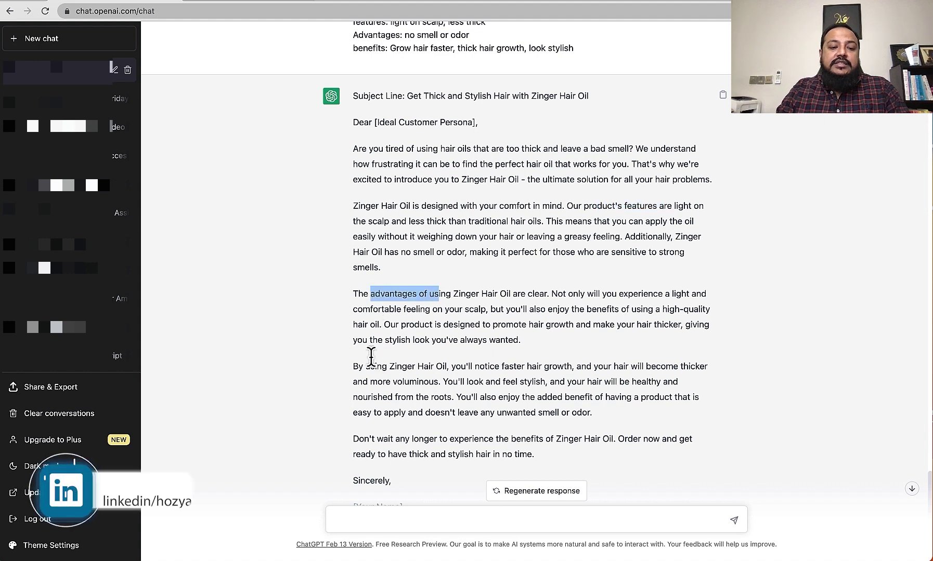
{"action": "left_click_drag", "start_coordinate": [382, 366], "coordinate": [508, 391]}
{"action": "left_click", "coordinate": [508, 386]}
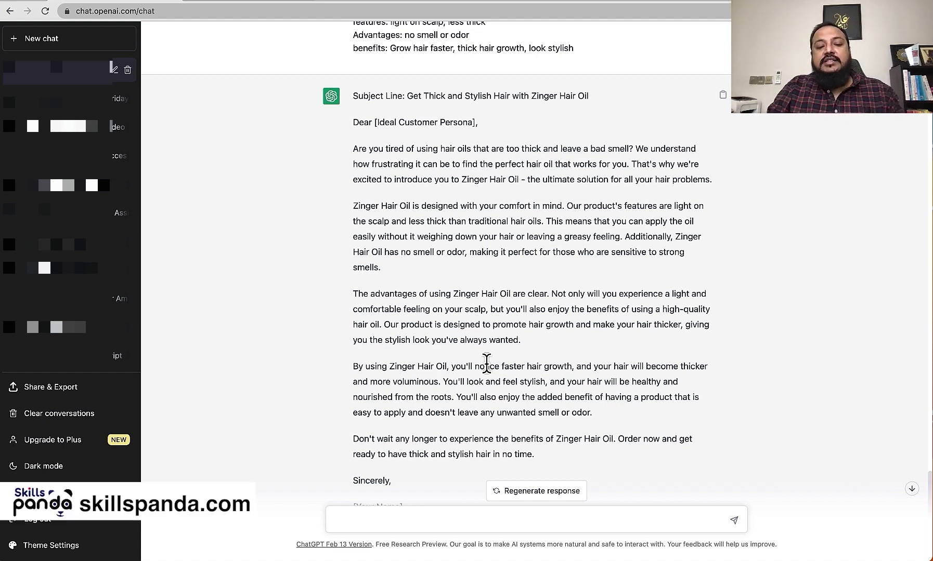
{"action": "scroll", "coordinate": [486, 362], "scroll_direction": "down", "scroll_amount": 2}
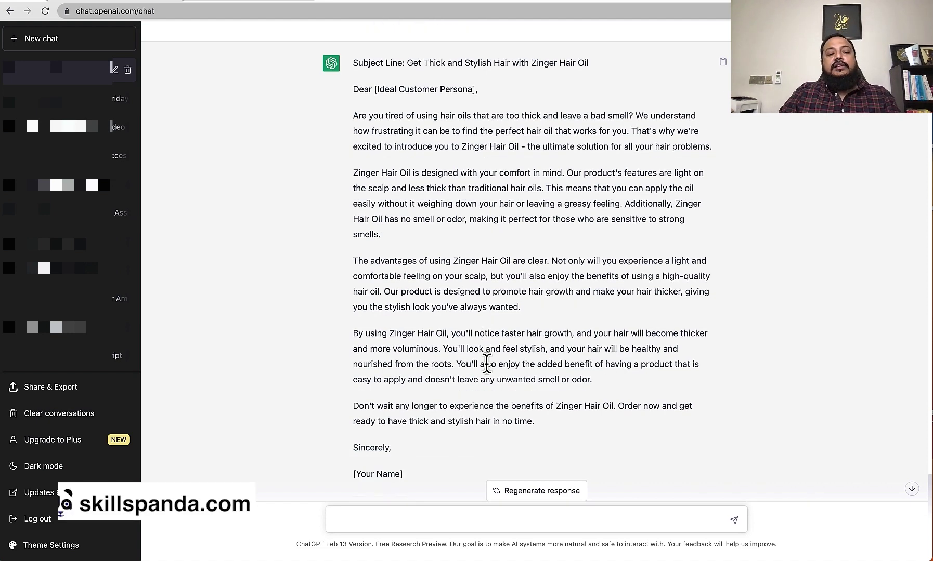
{"action": "scroll", "coordinate": [486, 363], "scroll_direction": "down", "scroll_amount": 2}
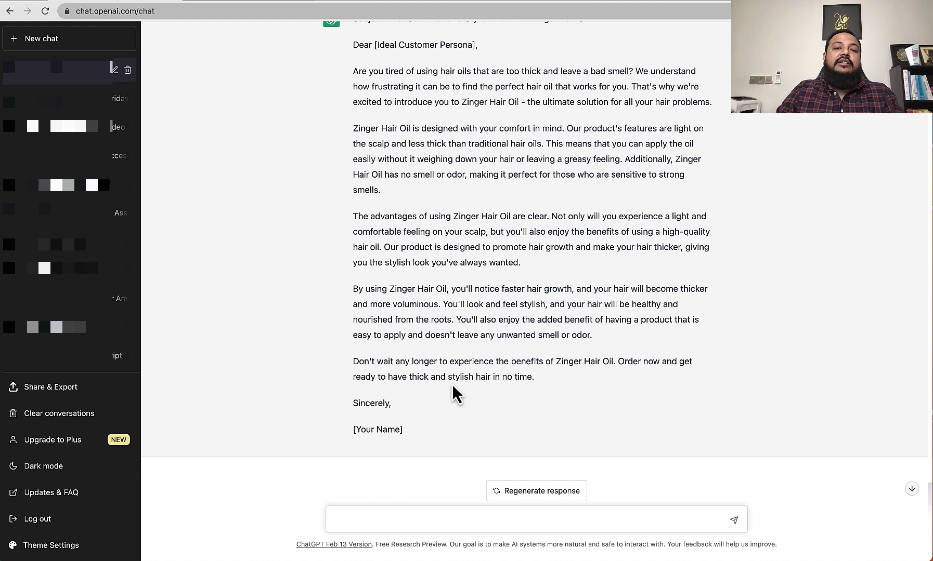